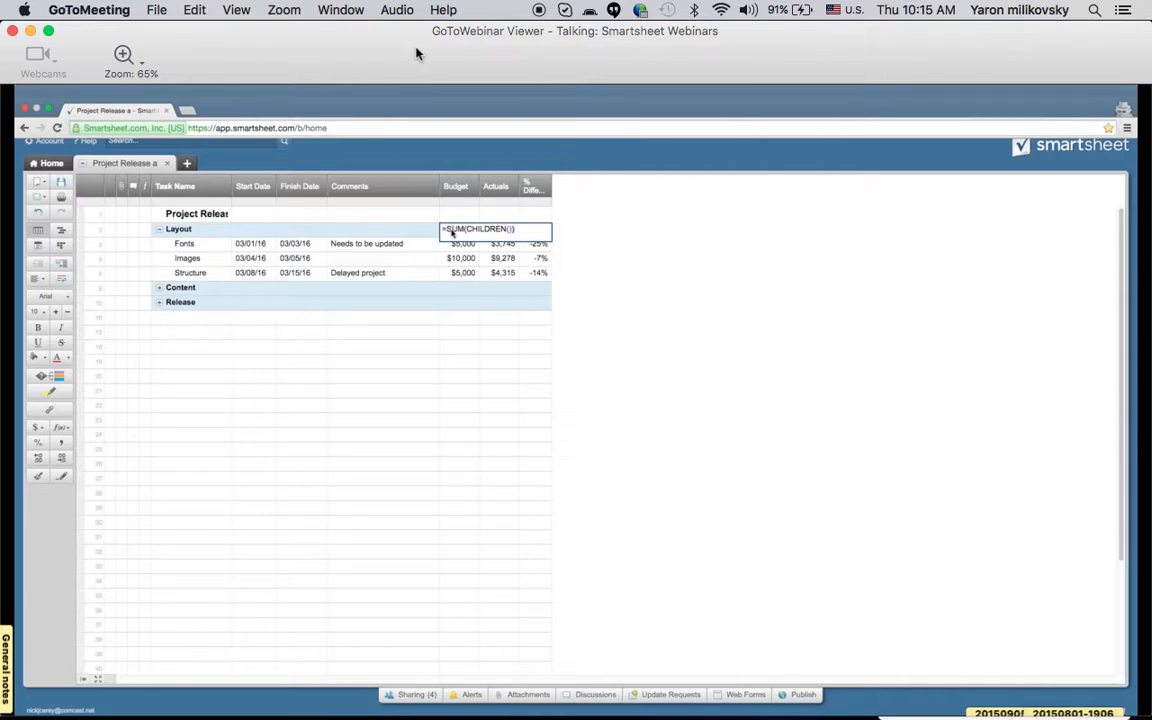
Raise the computer's sound volume to maximum.
{"action": "key", "text": "XF86AudioRaiseVolume"}
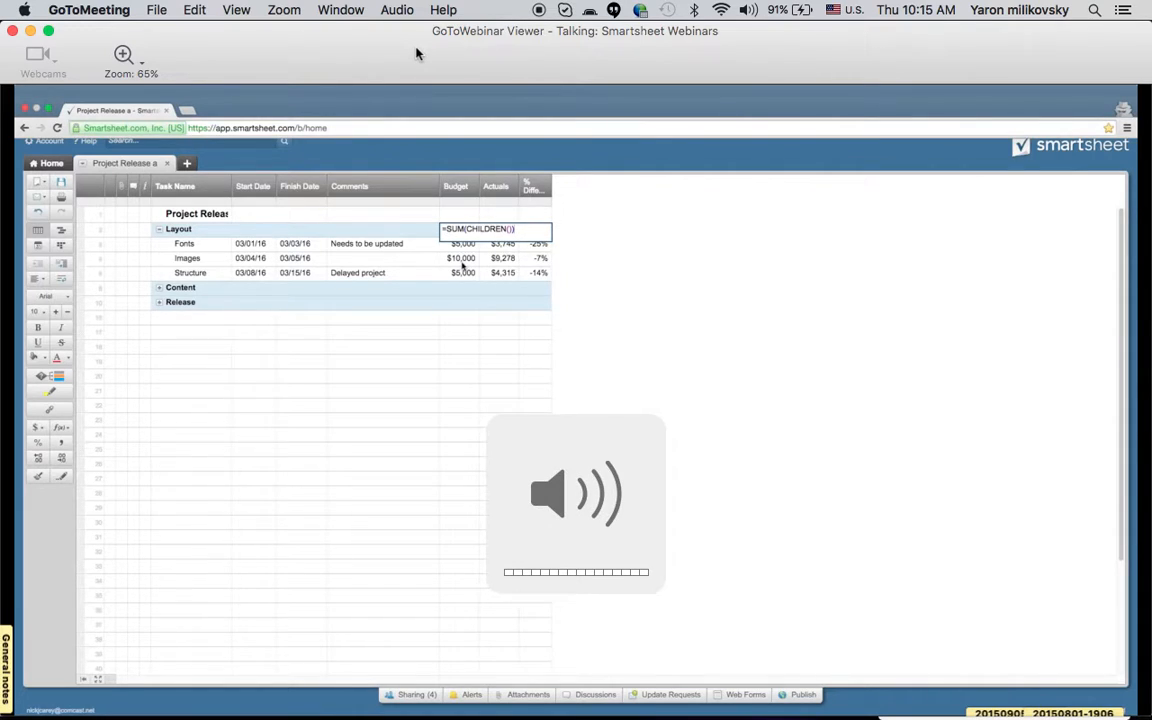
{"action": "key", "text": "XF86AudioRaiseVolume"}
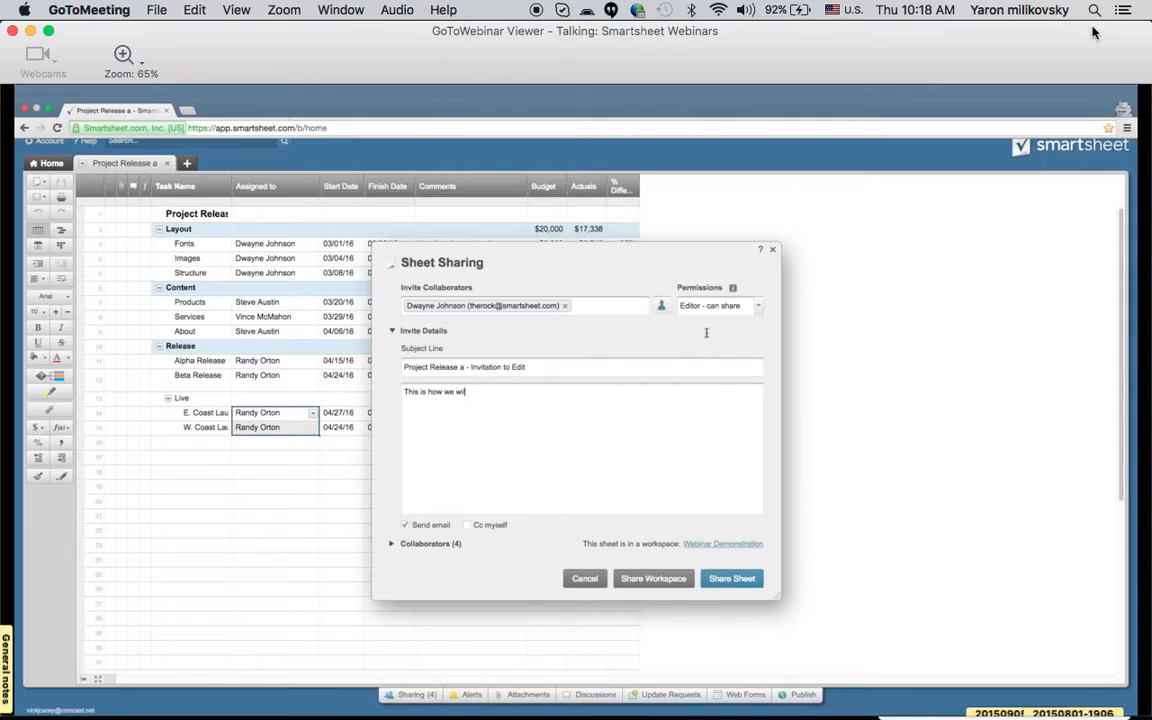
Complete the invitation message as "This is how we will be managing this project from now on." and share the sheet.
{"action": "type", "text": "naging this project from now on."}
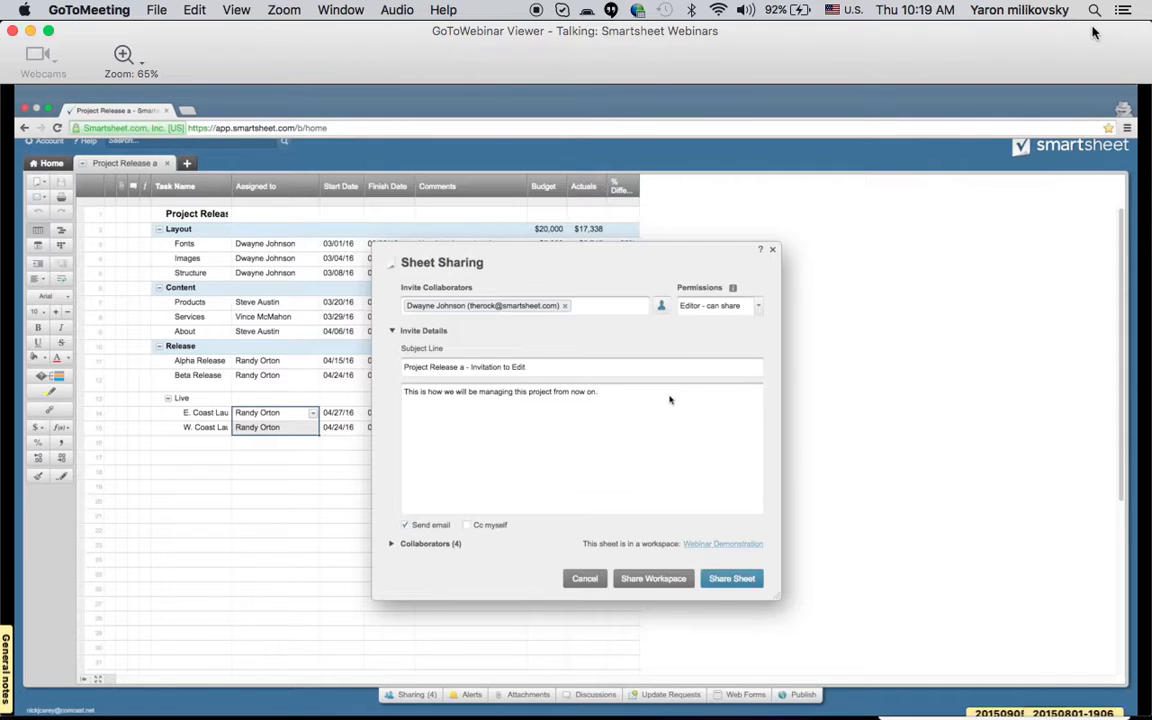
{"action": "left_click", "coordinate": [740, 580]}
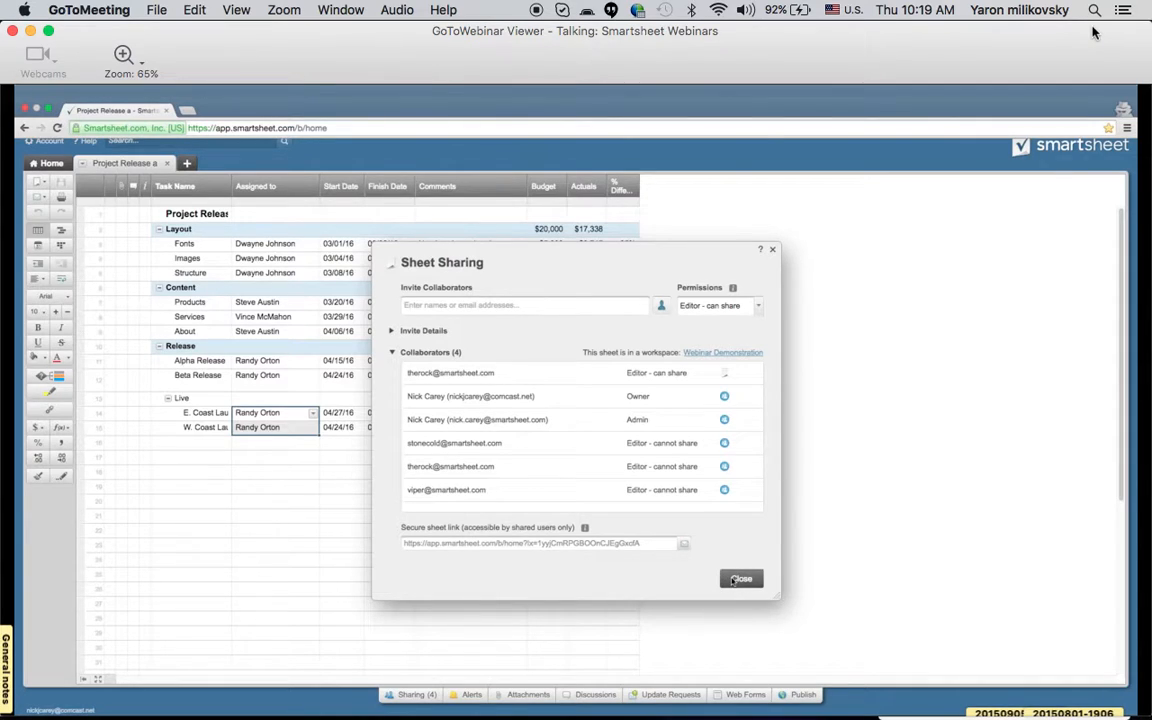
{"action": "left_click", "coordinate": [741, 579]}
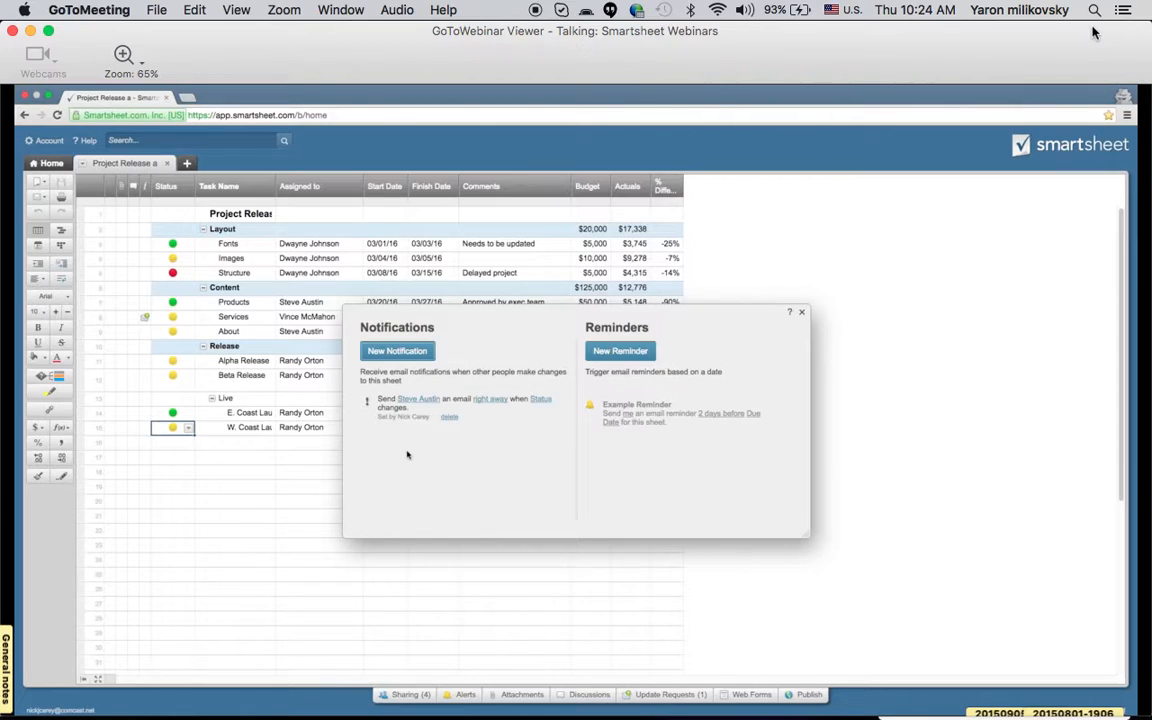
Close the notifications dialog and create a reminder for the Alpha Release row with the task's assignee as the recipient.
{"action": "left_click", "coordinate": [801, 312]}
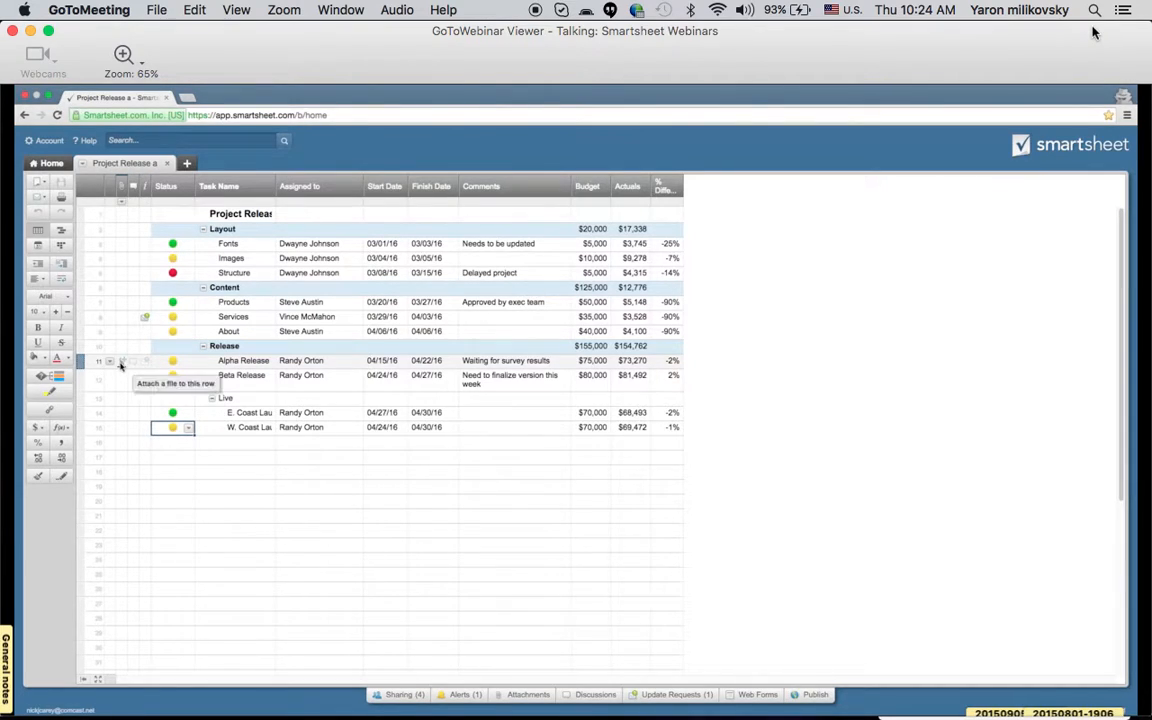
{"action": "right_click", "coordinate": [105, 362]}
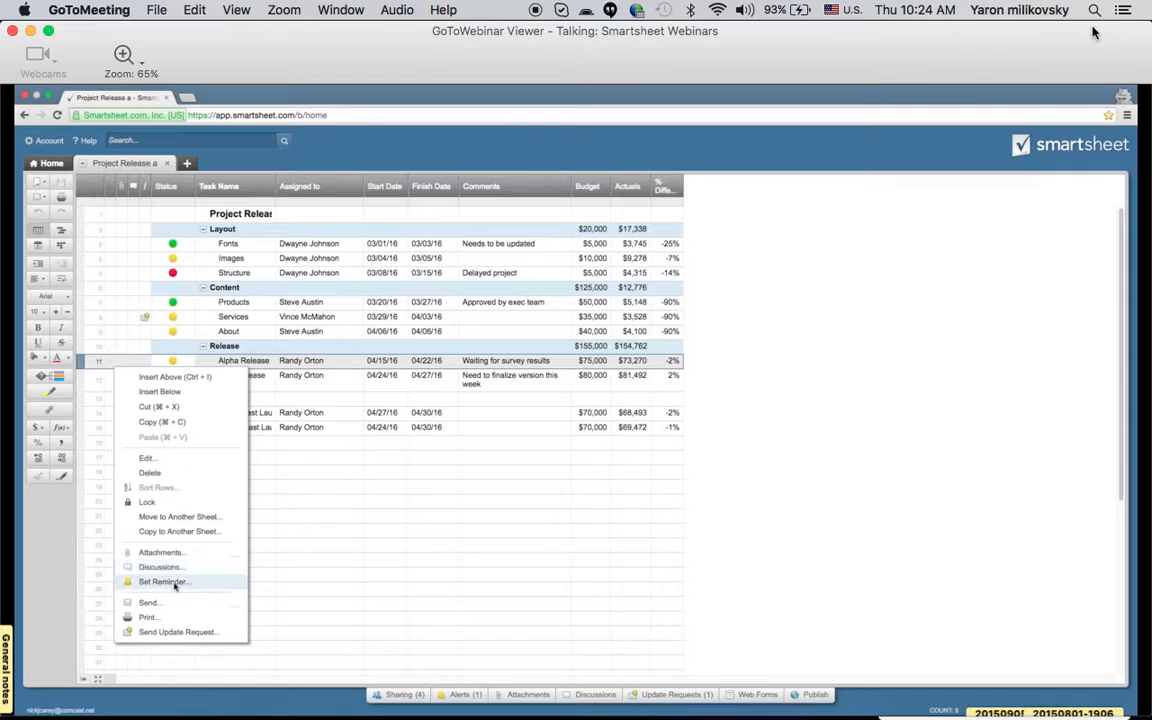
{"action": "left_click", "coordinate": [163, 582]}
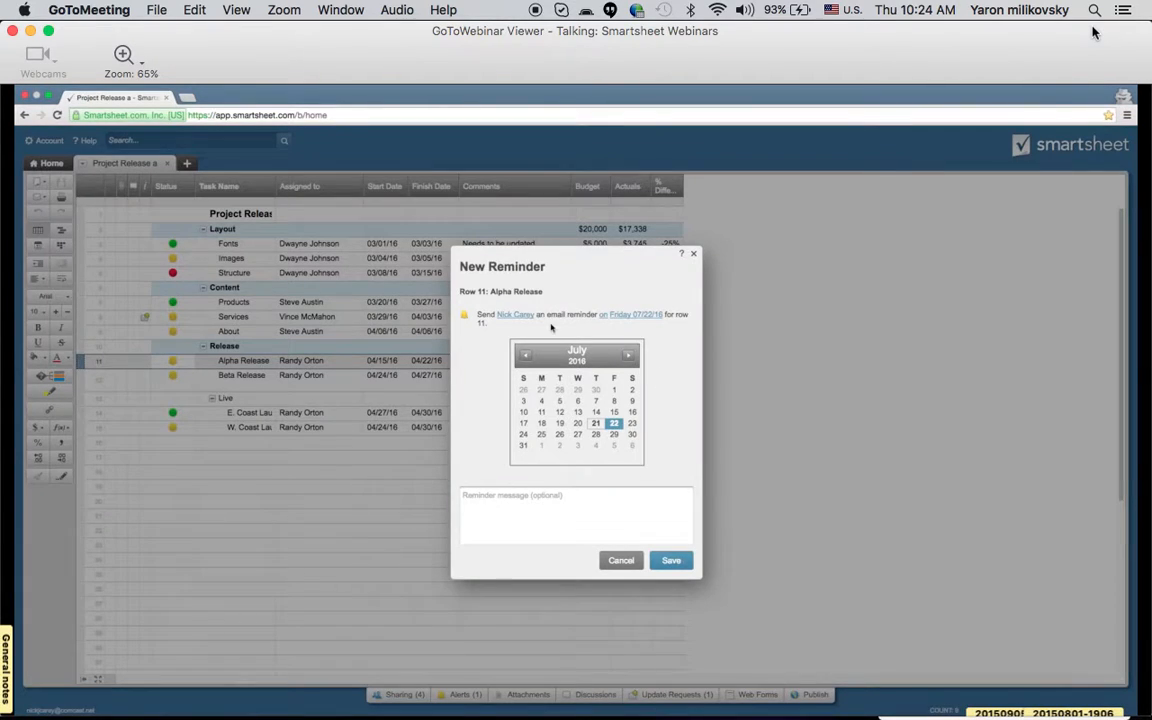
{"action": "left_click", "coordinate": [516, 314]}
{"action": "left_click", "coordinate": [555, 425]}
{"action": "left_click", "coordinate": [550, 405]}
{"action": "left_click", "coordinate": [620, 496]}
Schedule the Alpha Release reminder for 2 days before the Start Date and save it.
{"action": "left_click", "coordinate": [610, 313]}
{"action": "left_click", "coordinate": [548, 405]}
{"action": "left_click", "coordinate": [620, 496]}
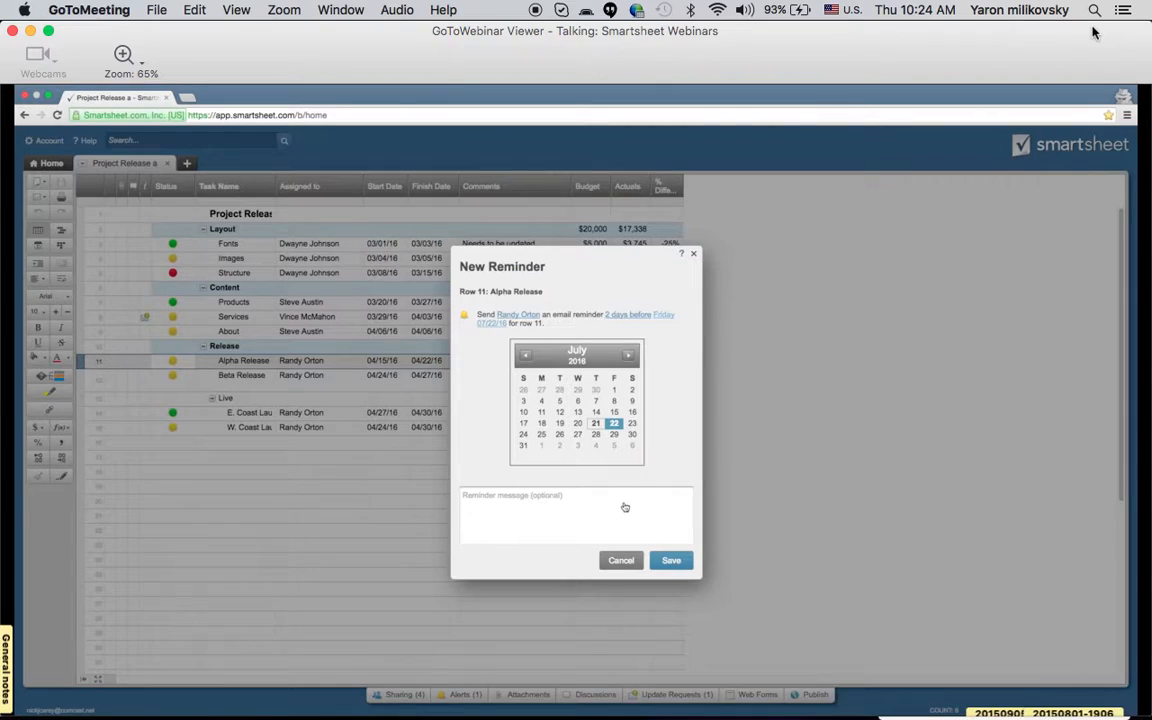
{"action": "left_click", "coordinate": [662, 315]}
{"action": "left_click", "coordinate": [590, 396]}
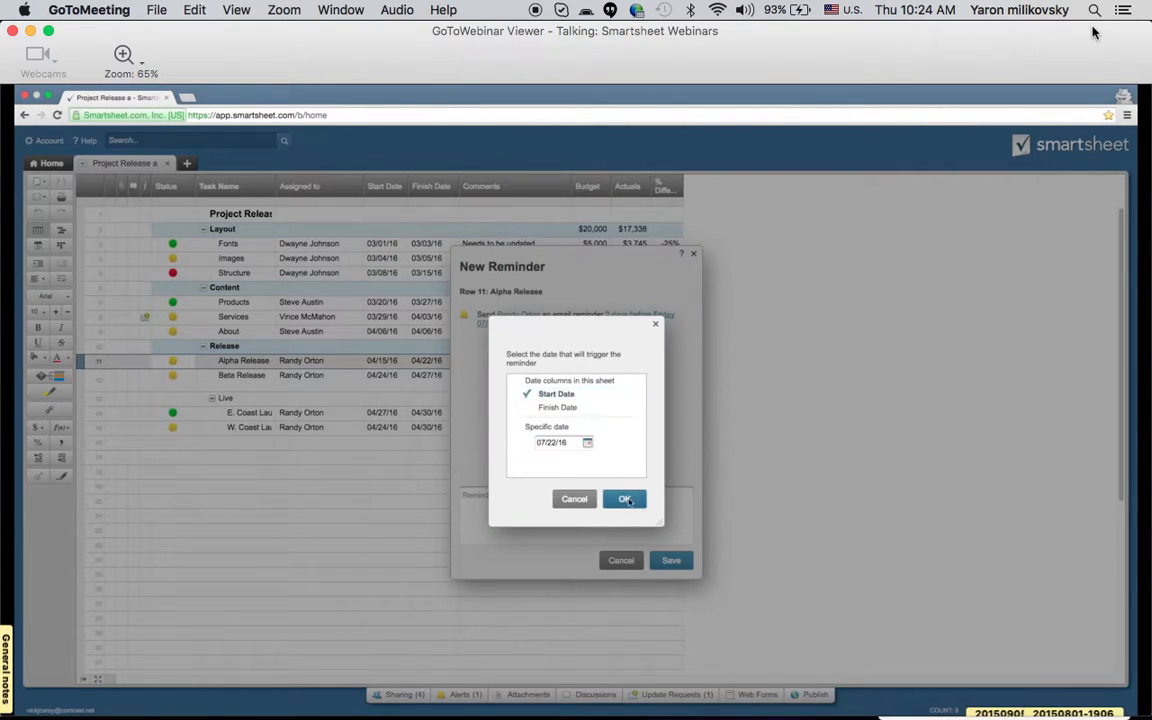
{"action": "left_click", "coordinate": [624, 499]}
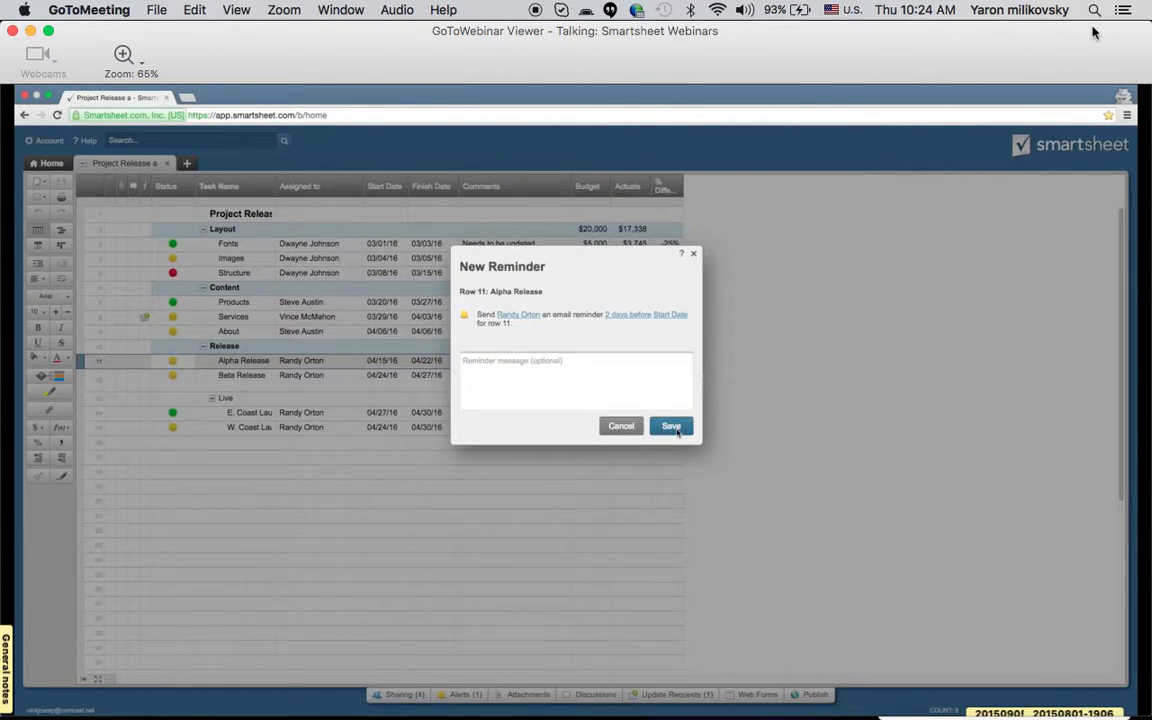
{"action": "left_click", "coordinate": [675, 429]}
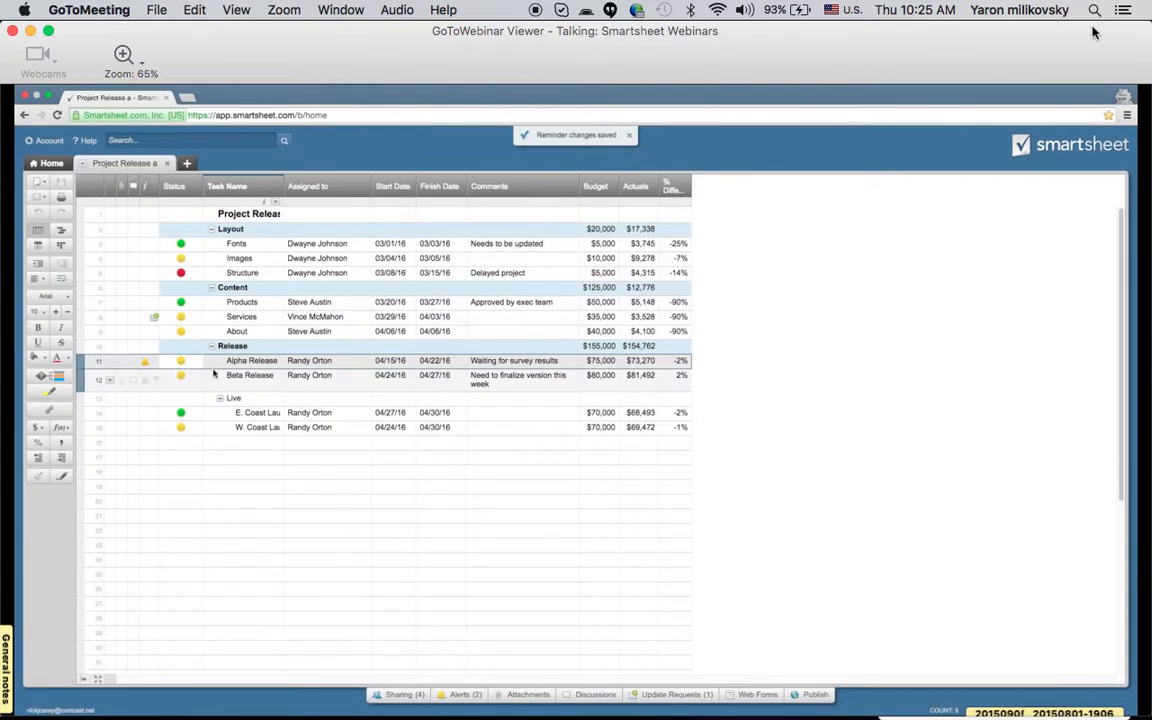
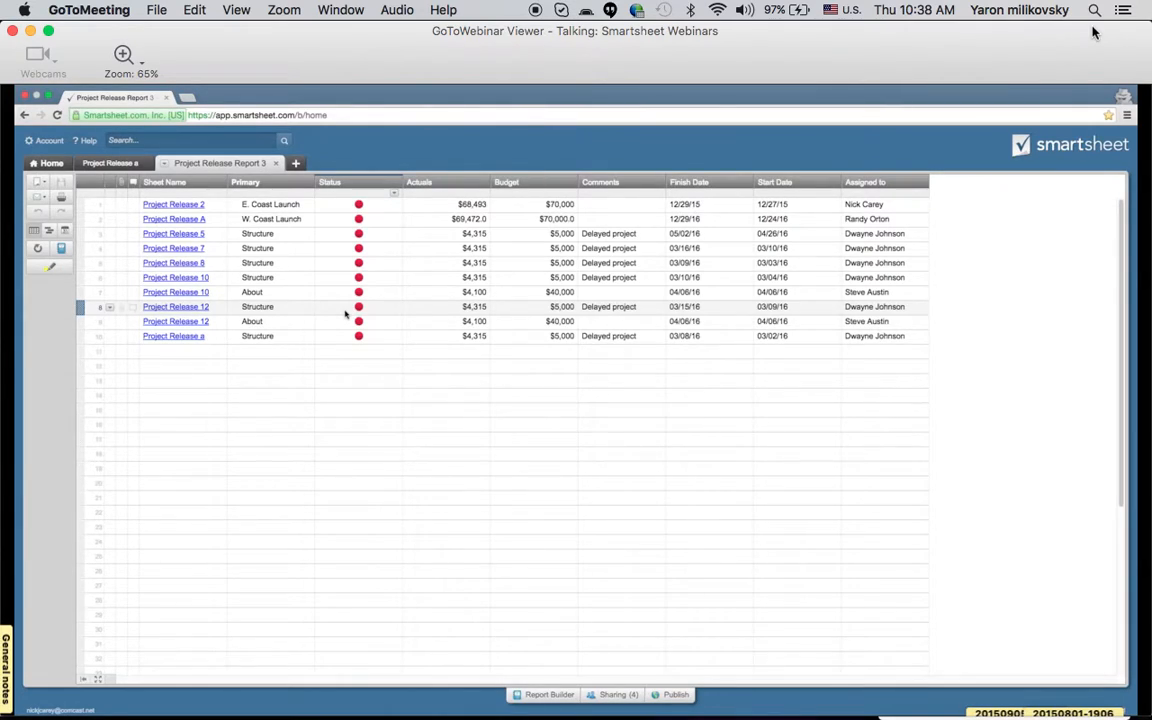
Set the status of the Project Release a Structure row to green in the report, save it, and open the Project Release a sheet.
{"action": "left_click", "coordinate": [388, 336]}
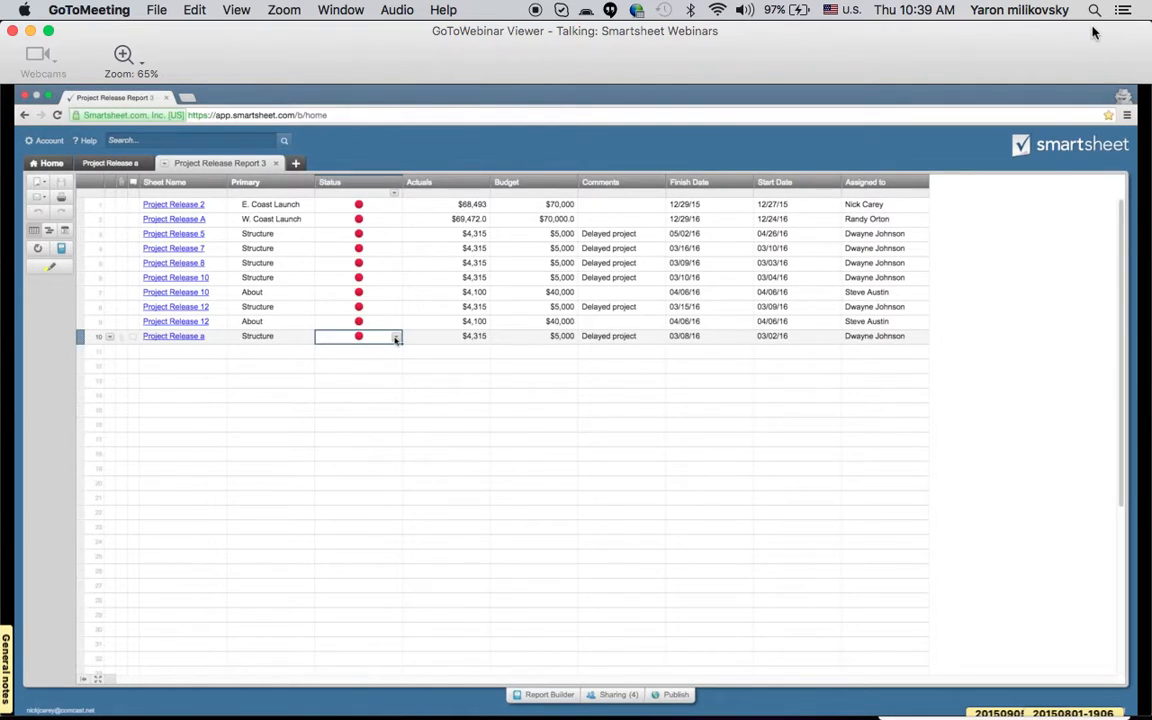
{"action": "left_click", "coordinate": [396, 338]}
{"action": "left_click", "coordinate": [380, 374]}
{"action": "left_click", "coordinate": [64, 183]}
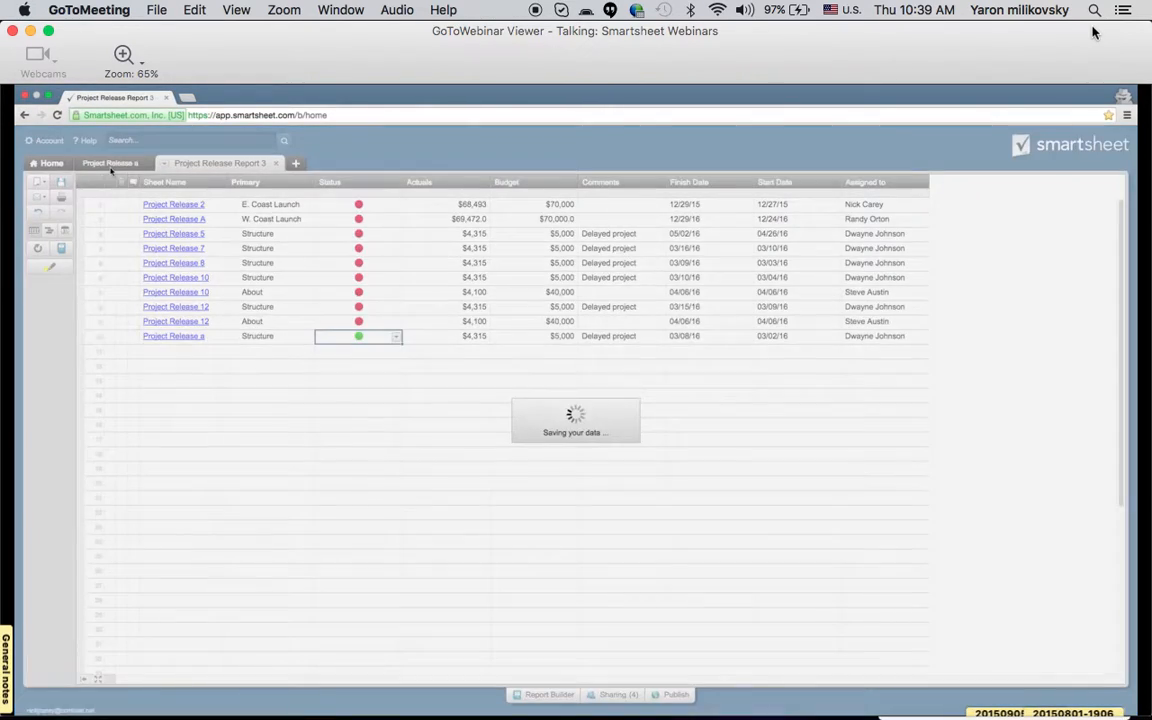
{"action": "left_click", "coordinate": [114, 163]}
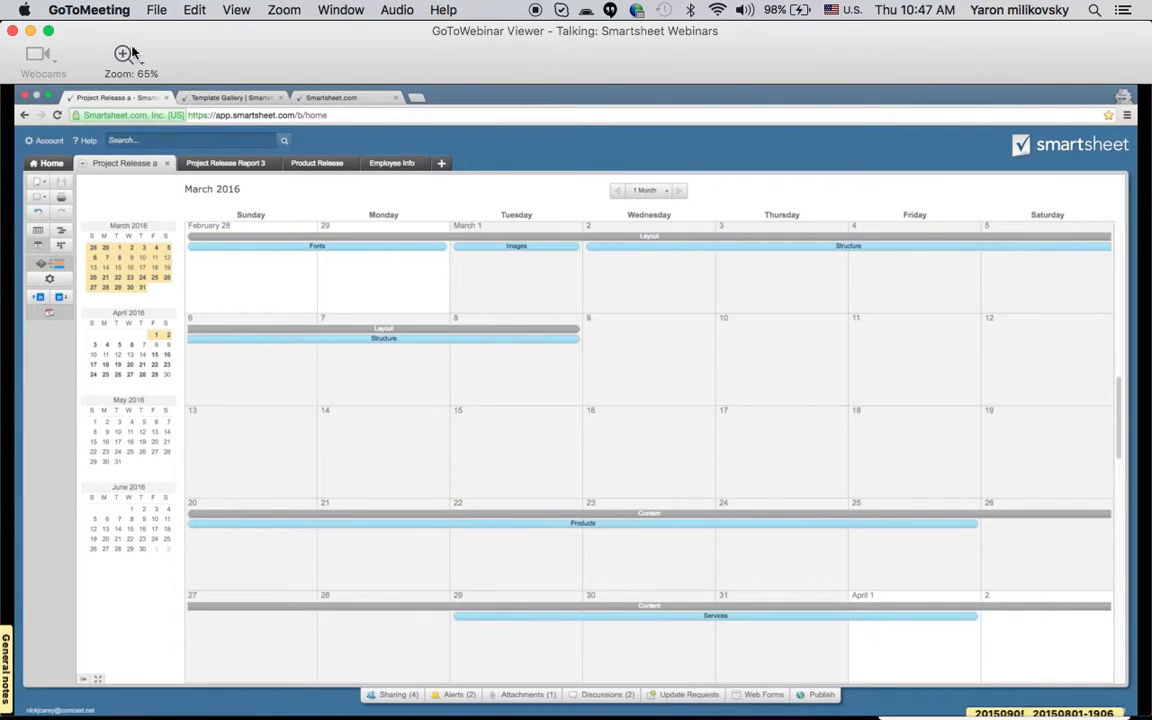
Bring up the GoToWebinar Control Panel over the webinar viewer.
{"action": "left_click", "coordinate": [157, 10]}
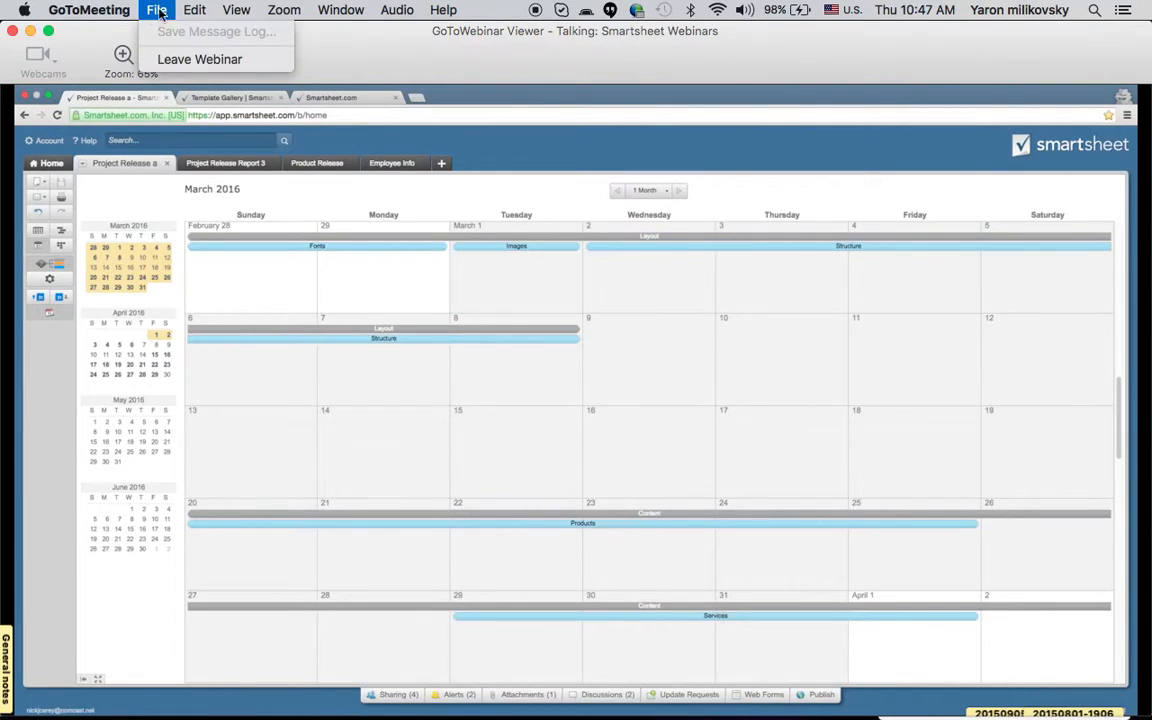
{"action": "mouse_move", "coordinate": [186, 14]}
{"action": "mouse_move", "coordinate": [227, 8]}
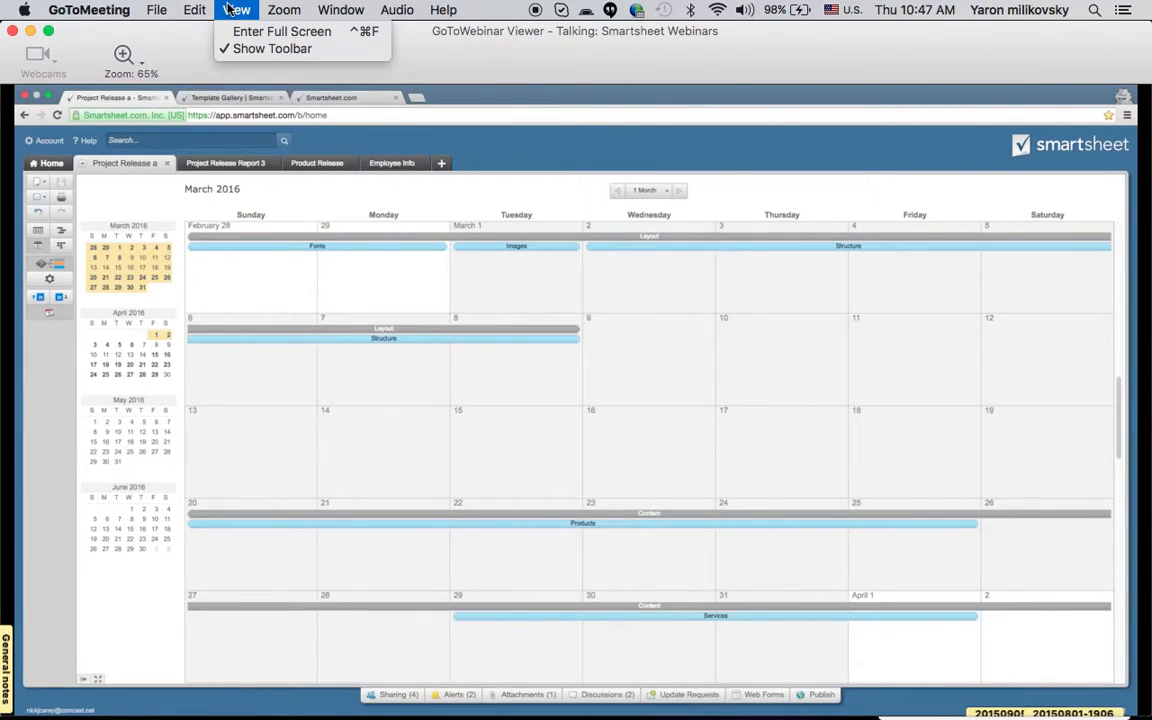
{"action": "mouse_move", "coordinate": [281, 8]}
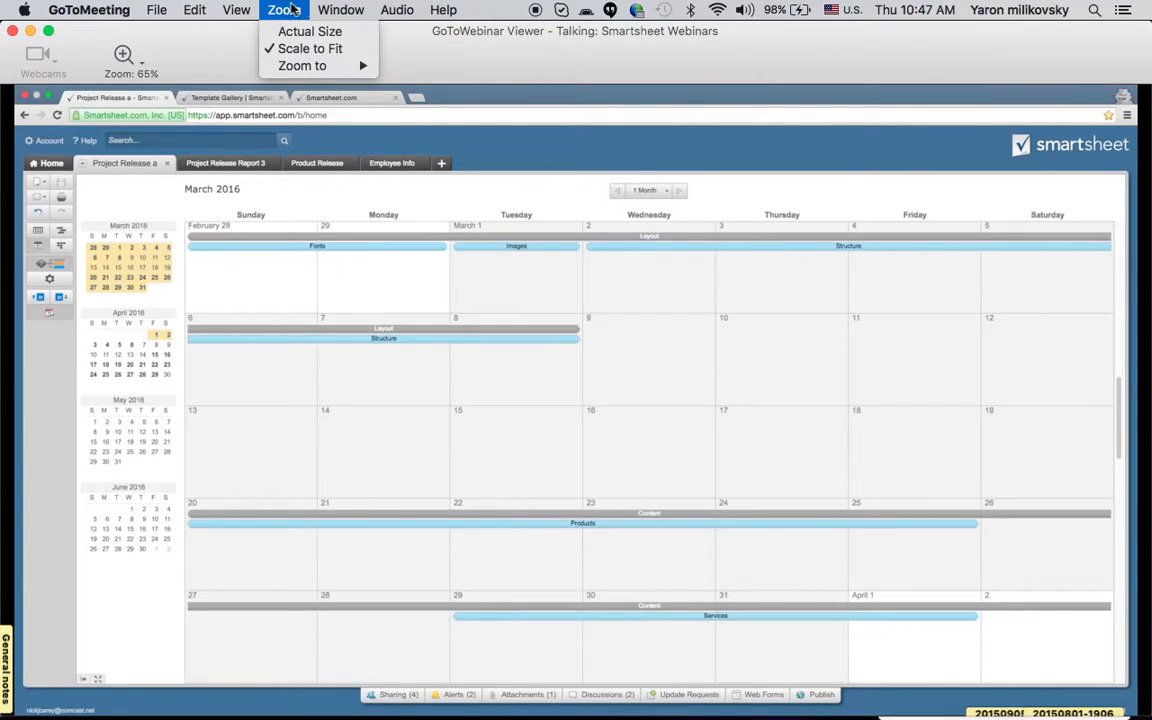
{"action": "mouse_move", "coordinate": [323, 12]}
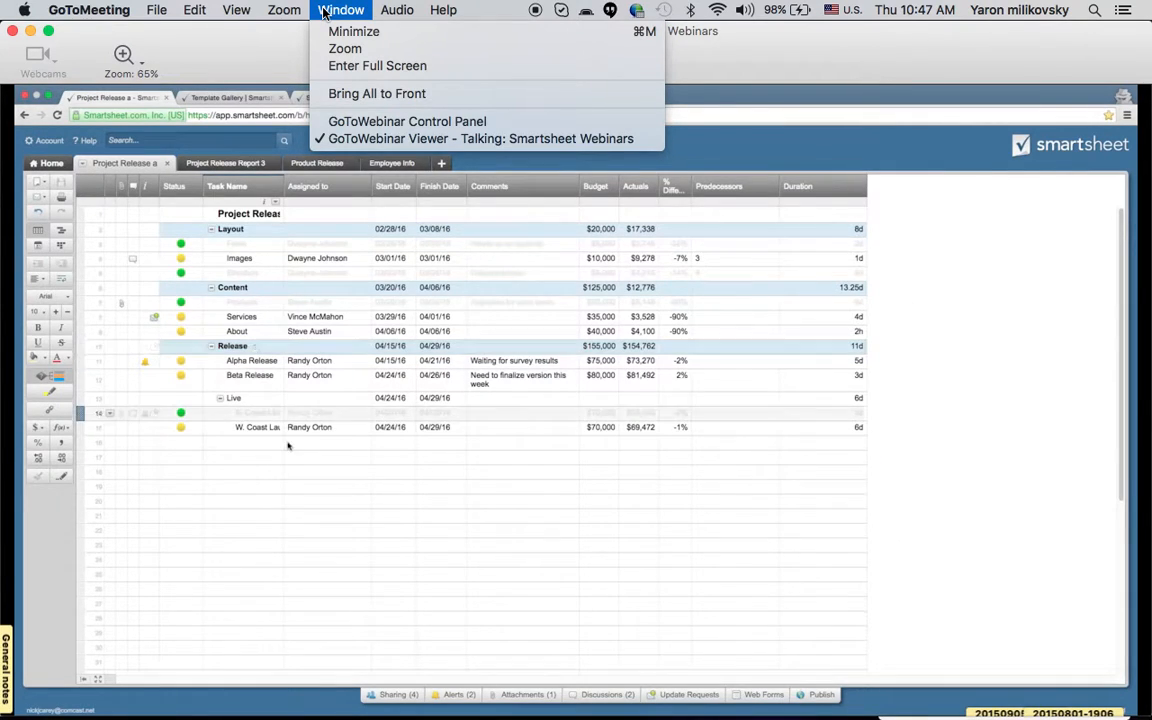
{"action": "left_click", "coordinate": [380, 123]}
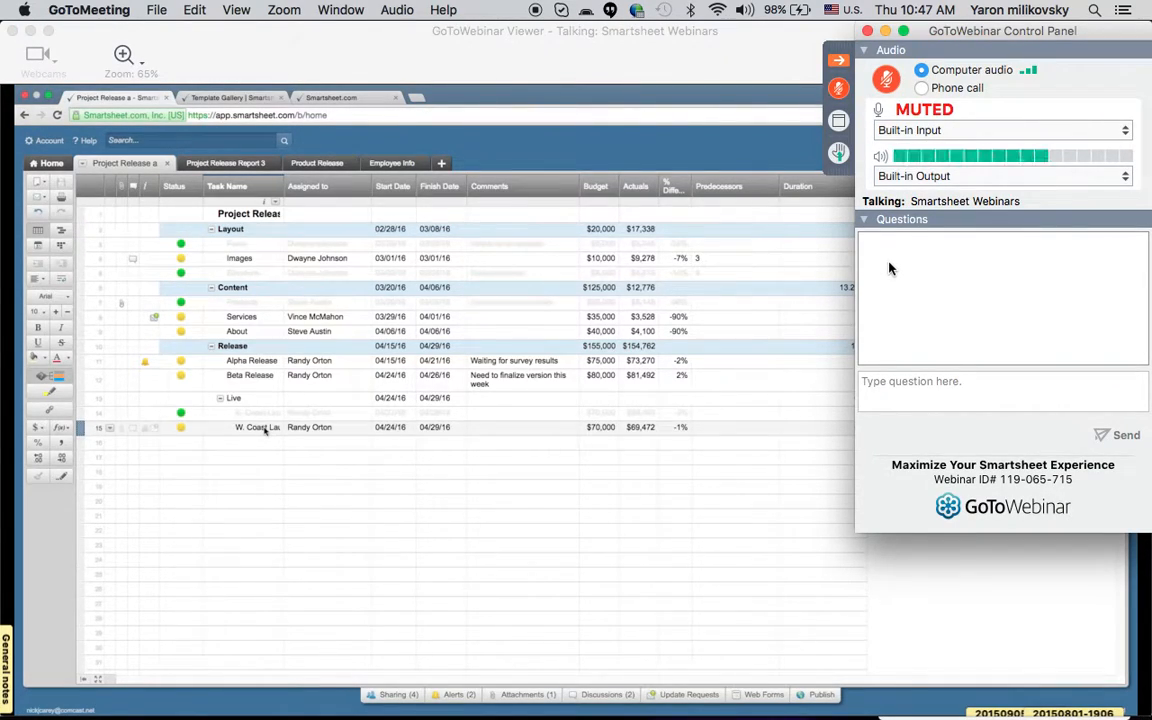
Send the question "Is there a delay when working live on the same smart sheet by 2 or more remote resources?" and hide the control panel.
{"action": "left_click", "coordinate": [890, 390]}
{"action": "type", "text": "Is there a delay when working live on the "}
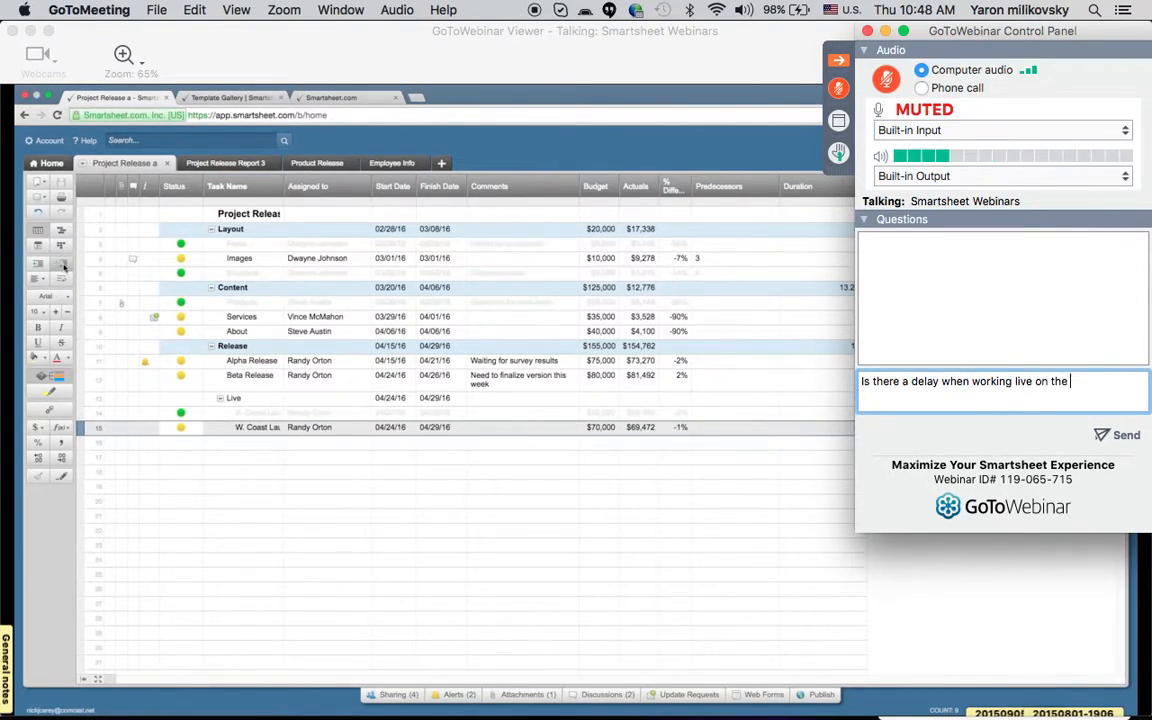
{"action": "type", "text": "same smart sheet by"}
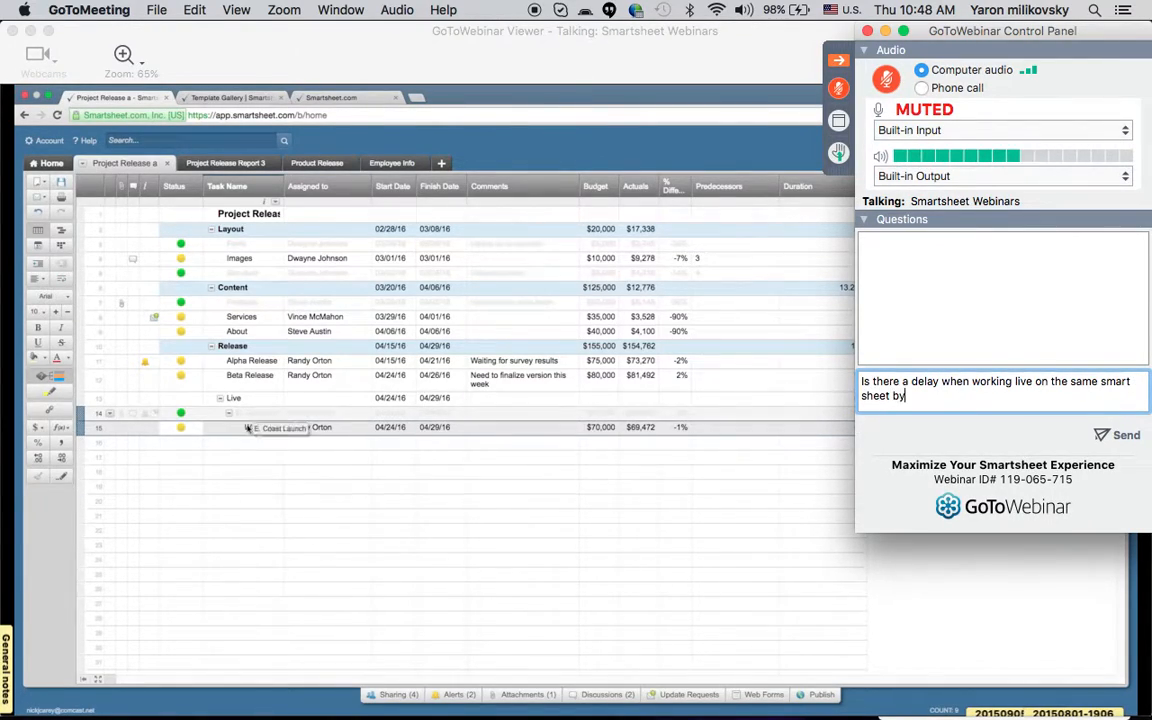
{"action": "type", "text": " 2 or m"}
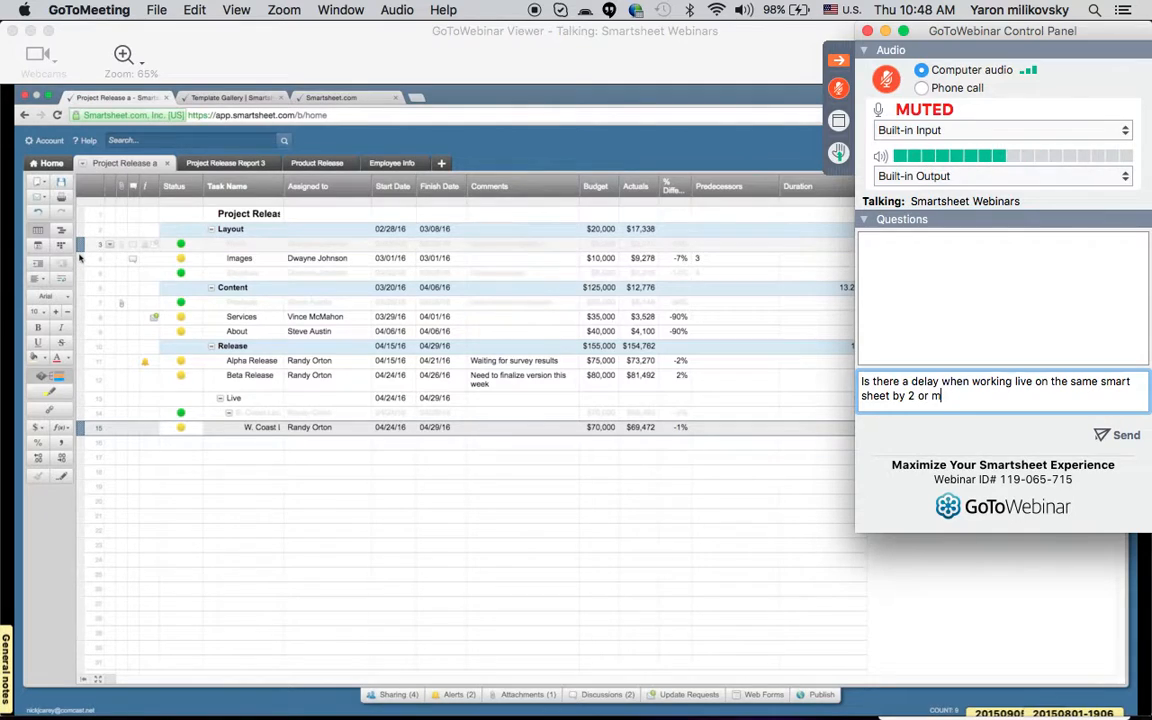
{"action": "type", "text": "ore remote"}
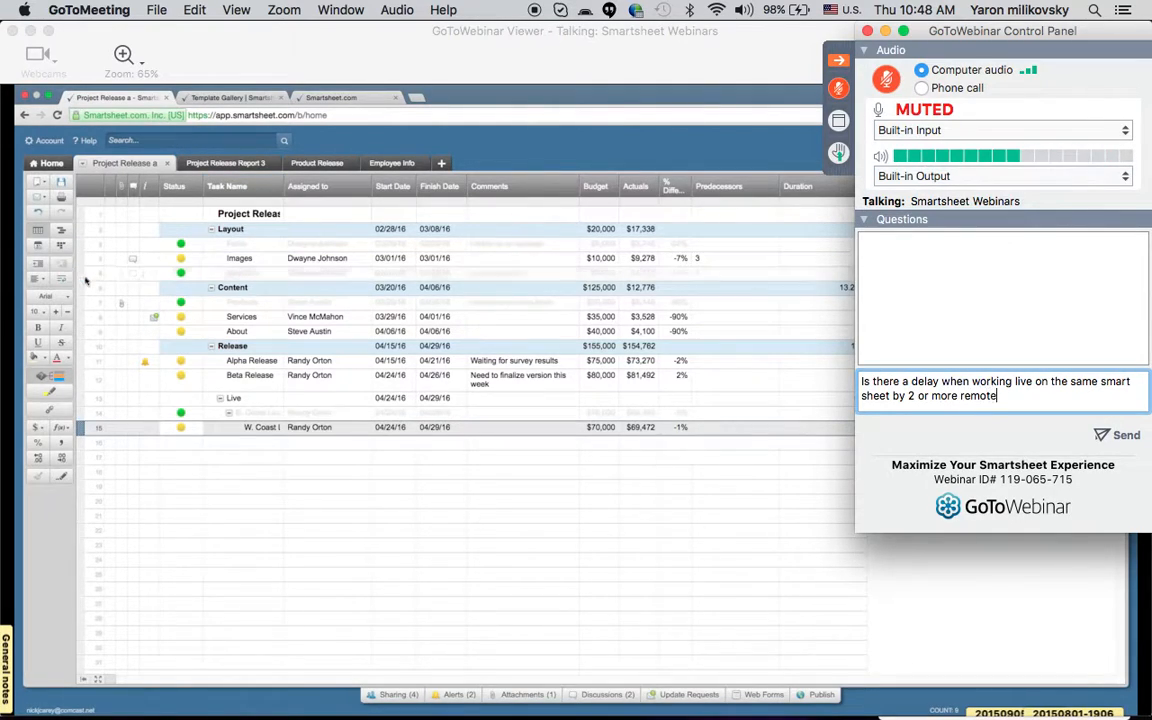
{"action": "type", "text": " resources?"}
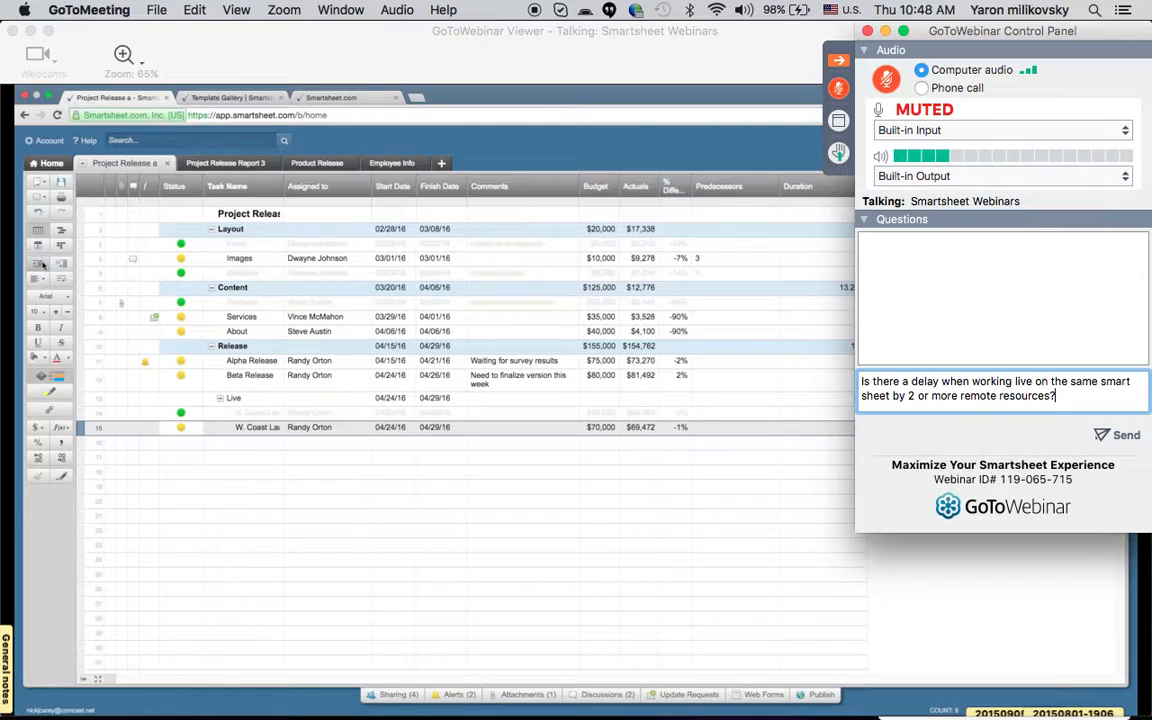
{"action": "key", "text": "Return"}
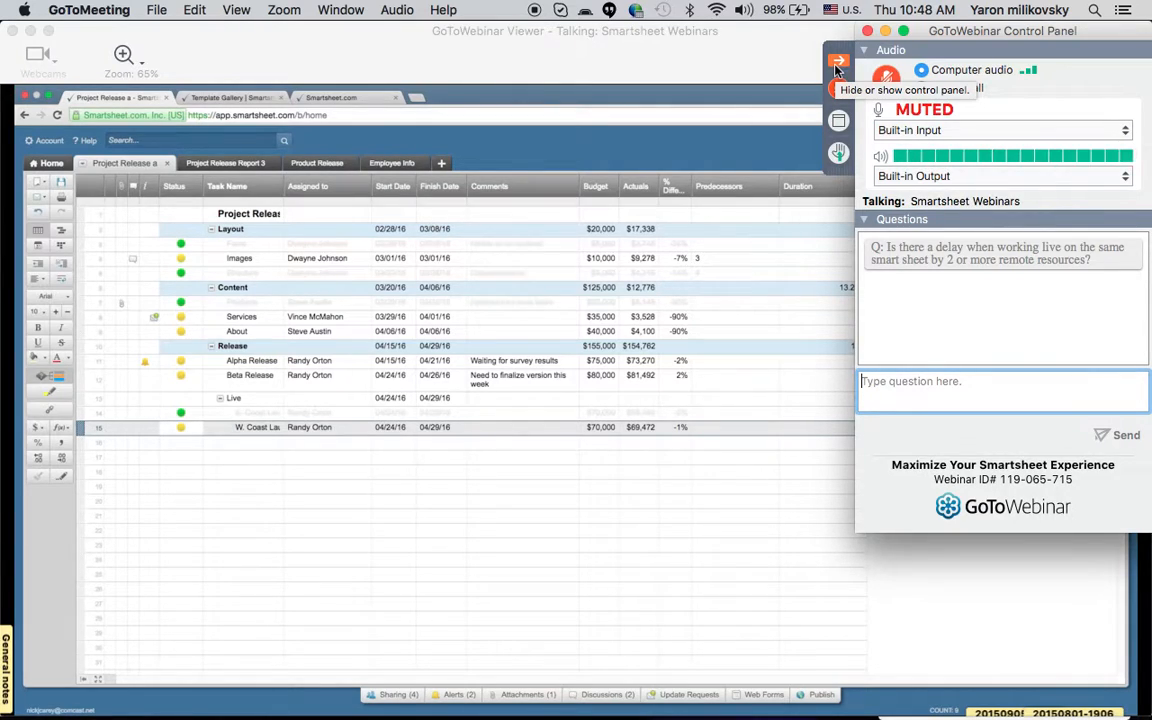
{"action": "left_click", "coordinate": [838, 65]}
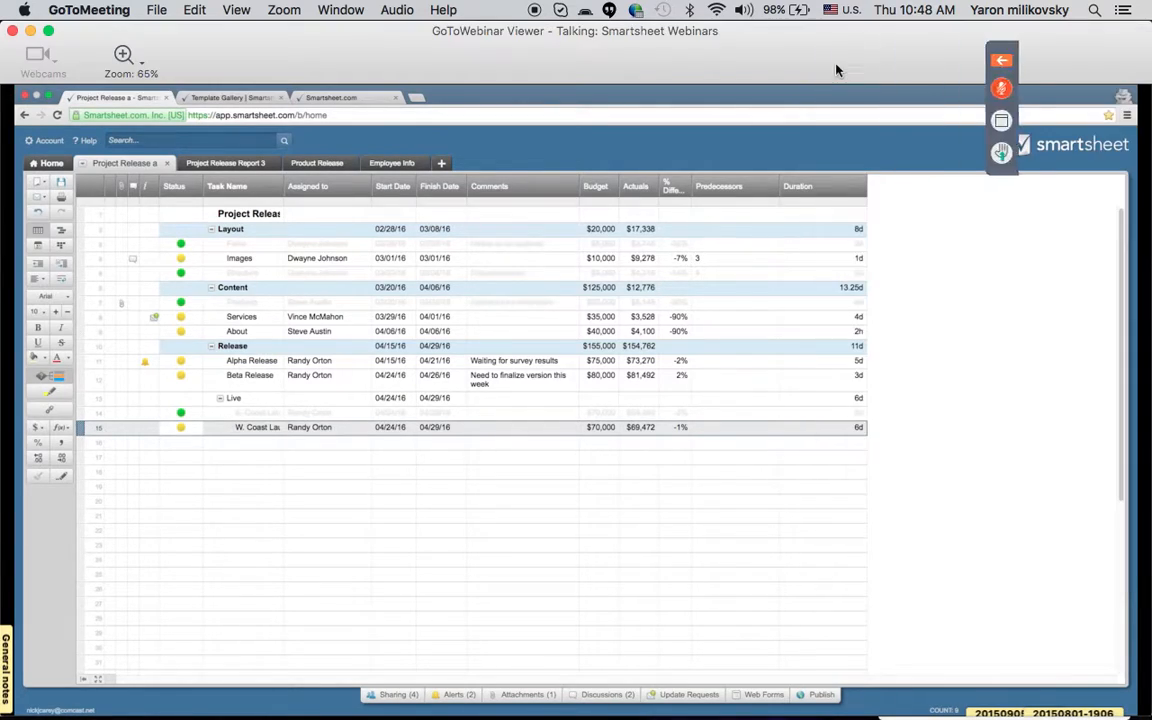